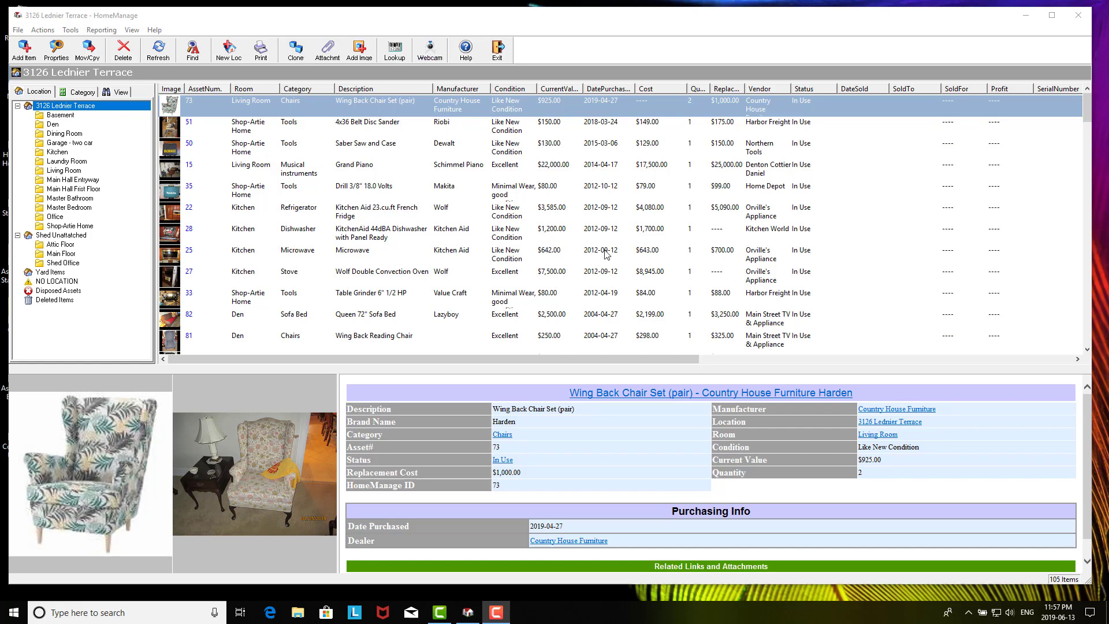
left_click(348, 19)
left_click(24, 51)
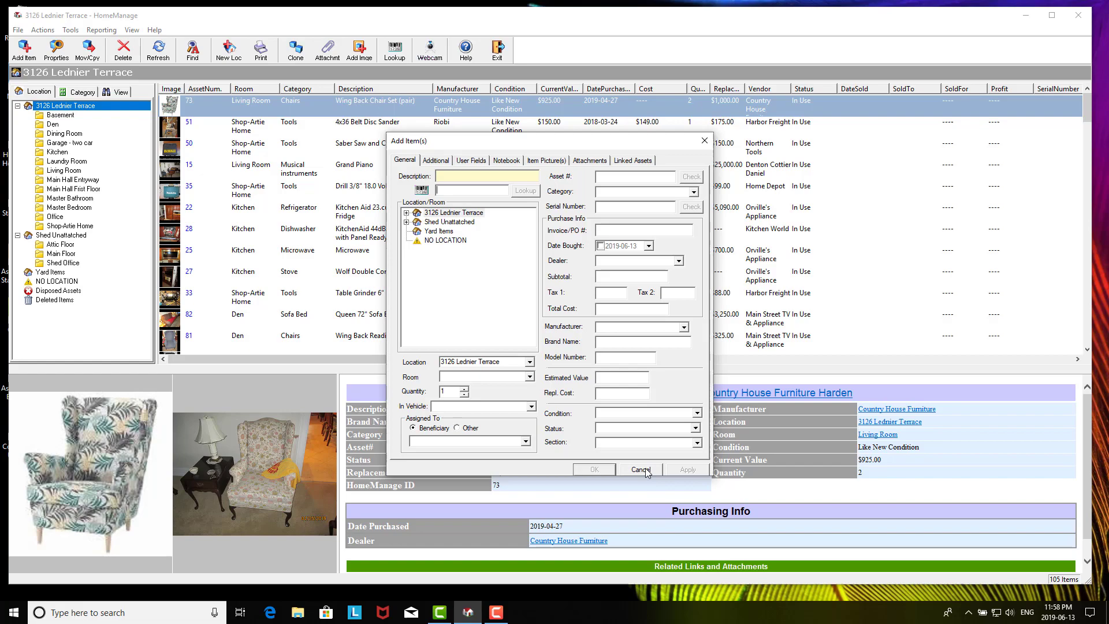
Cancel the Add Item(s) form and launch Tools > Barcode Scan Wizard instead
left_click(640, 469)
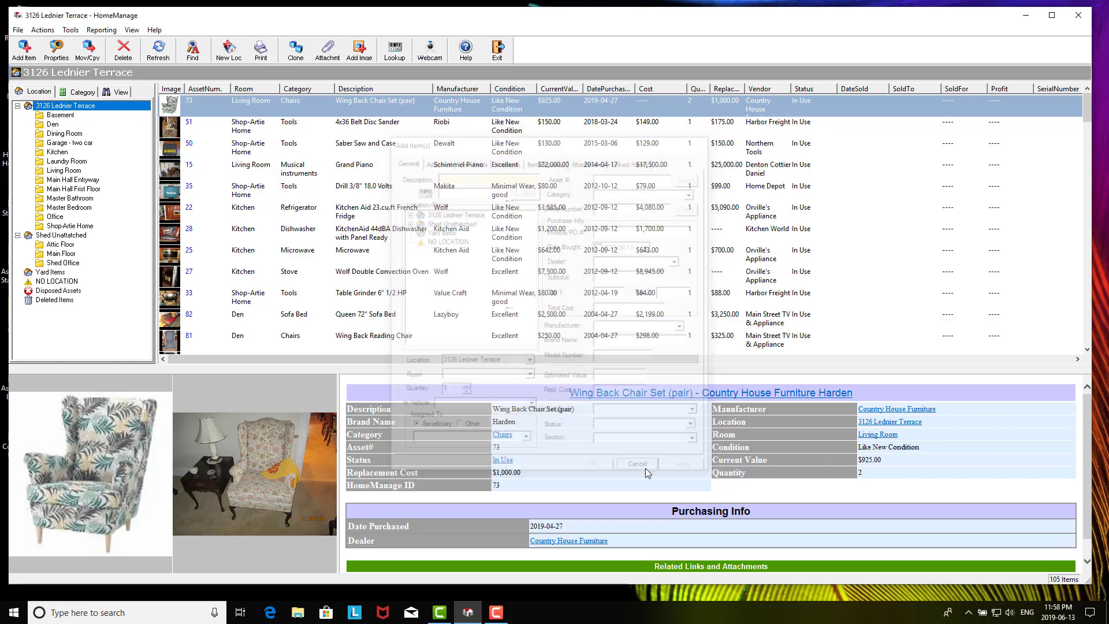
left_click(71, 30)
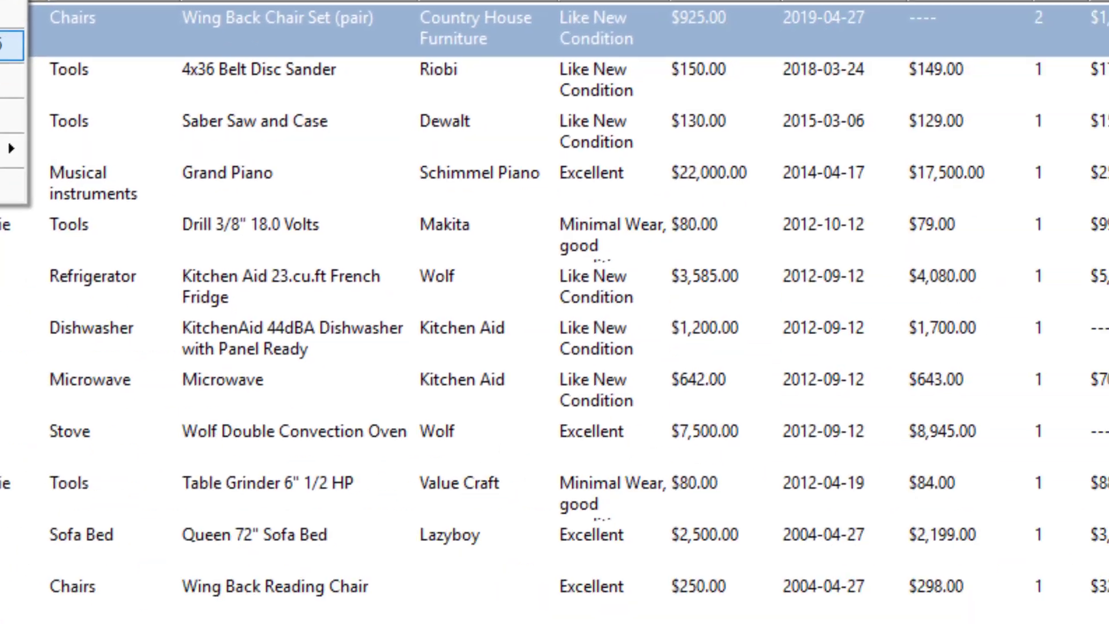
left_click(400, 271)
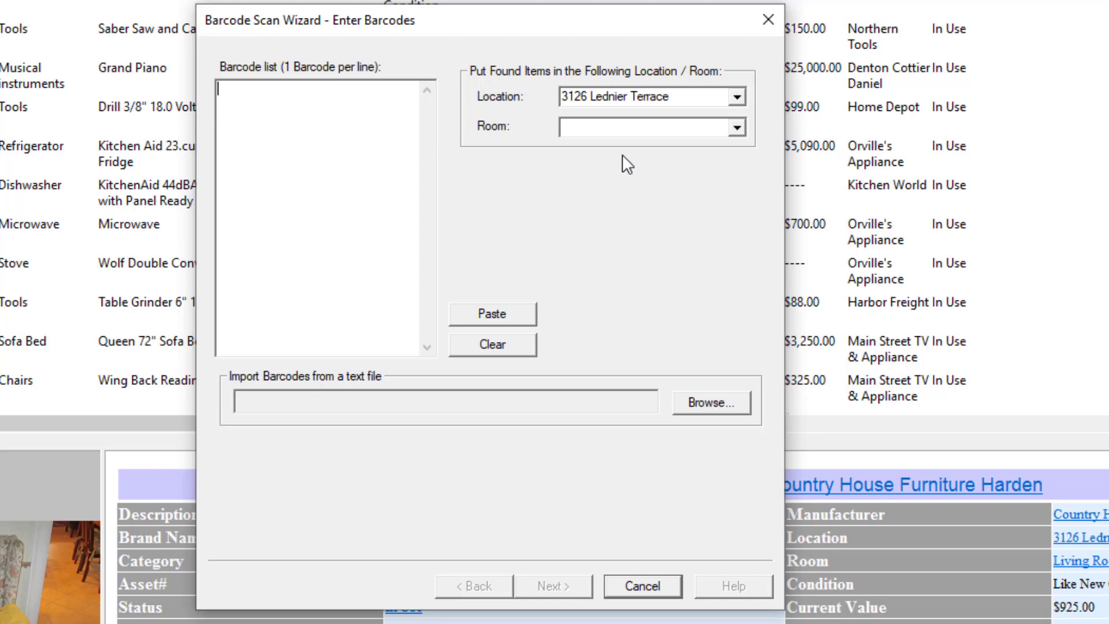
left_click(737, 127)
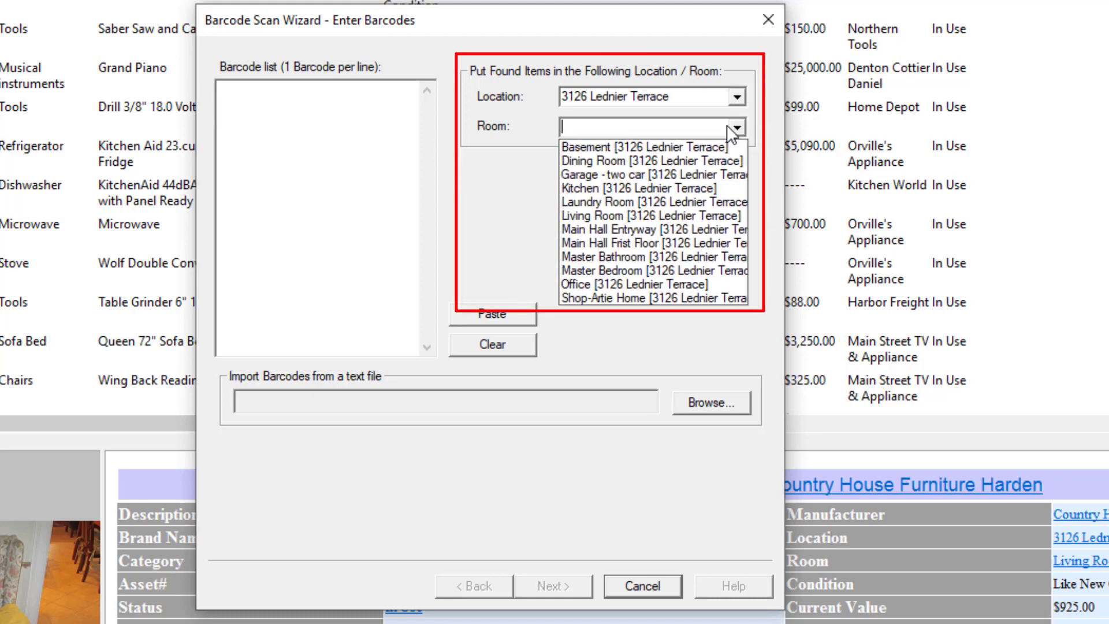
left_click(627, 149)
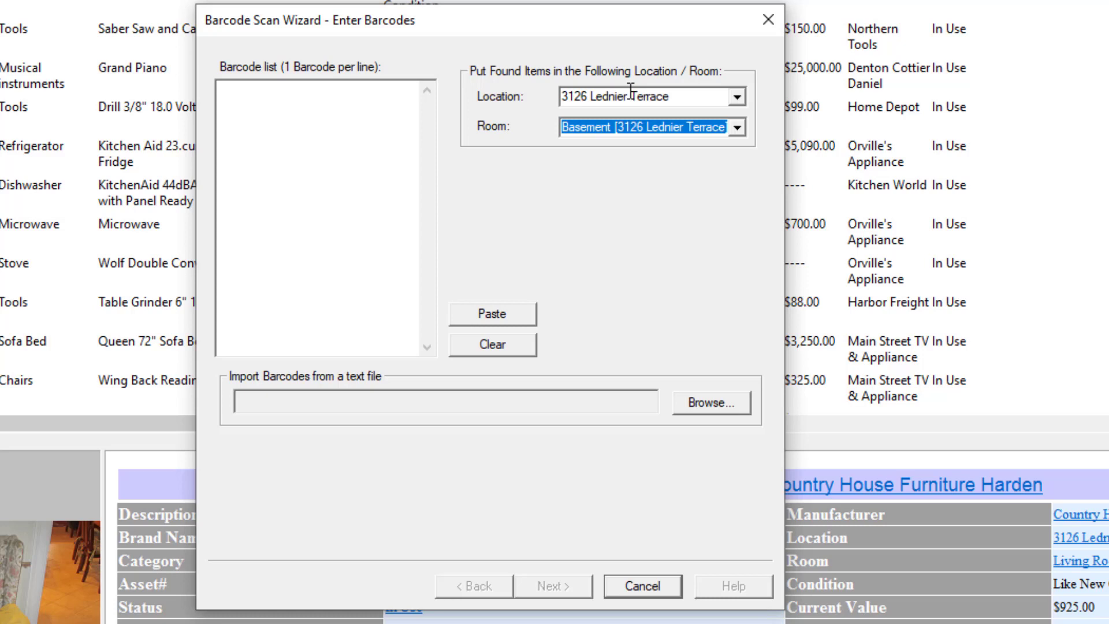
left_click(253, 96)
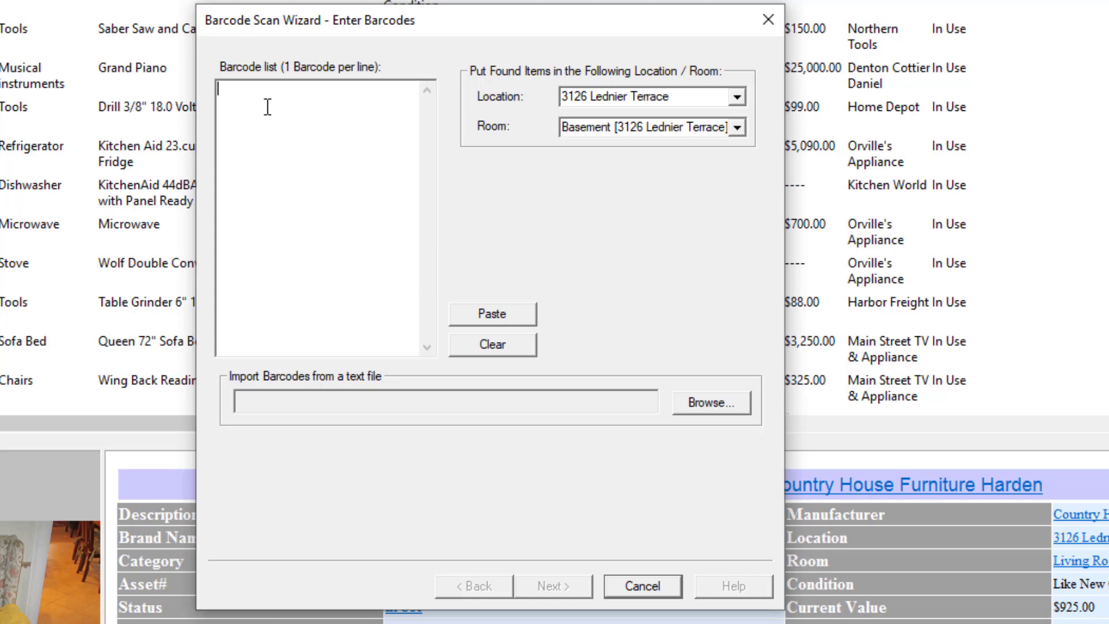
key("ctrl+v")
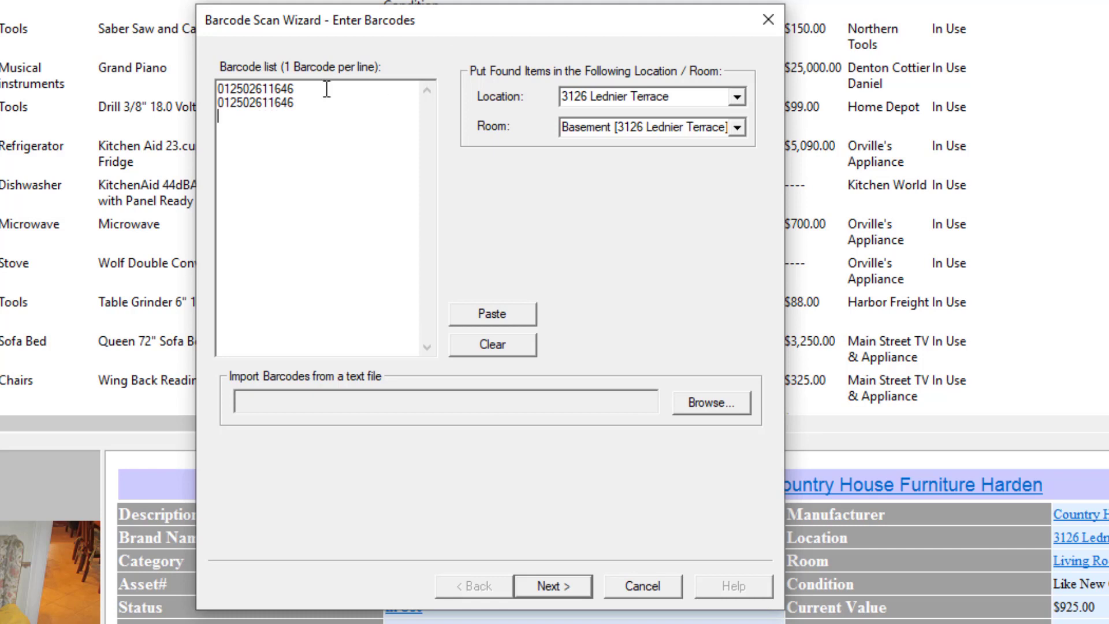
double_click(236, 103)
key("Delete")
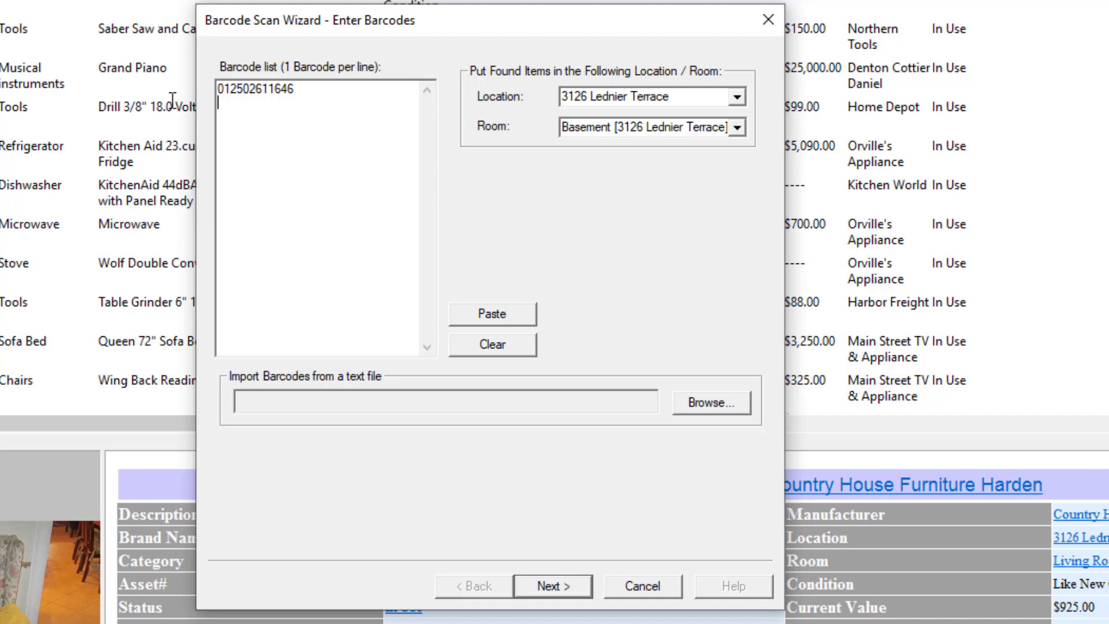
type("067511800185")
key("Return")
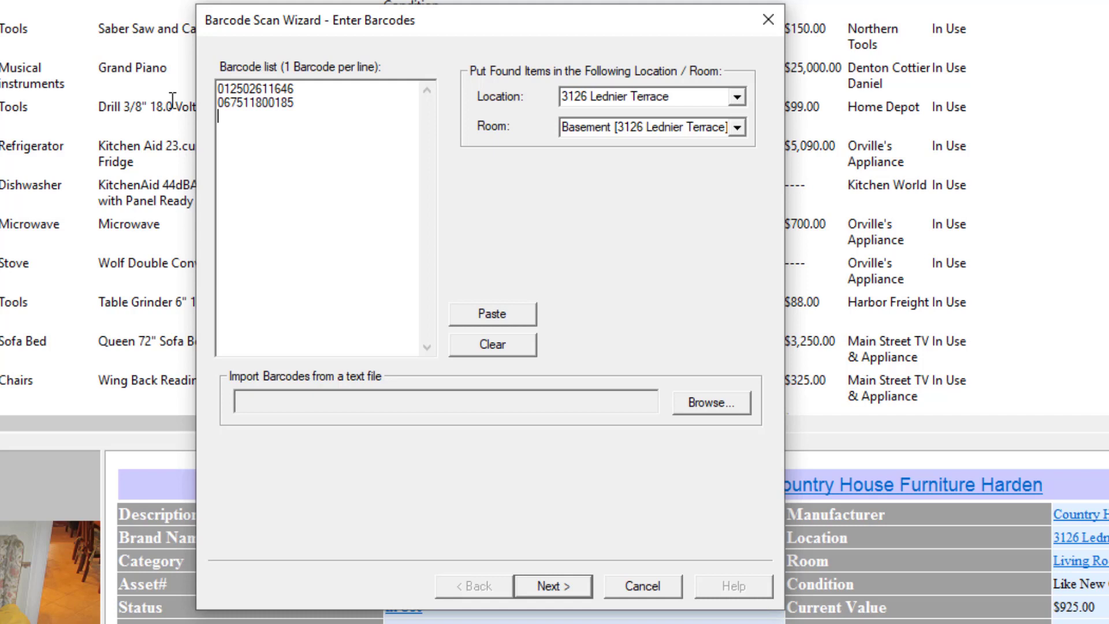
type("078477434512")
key("Return")
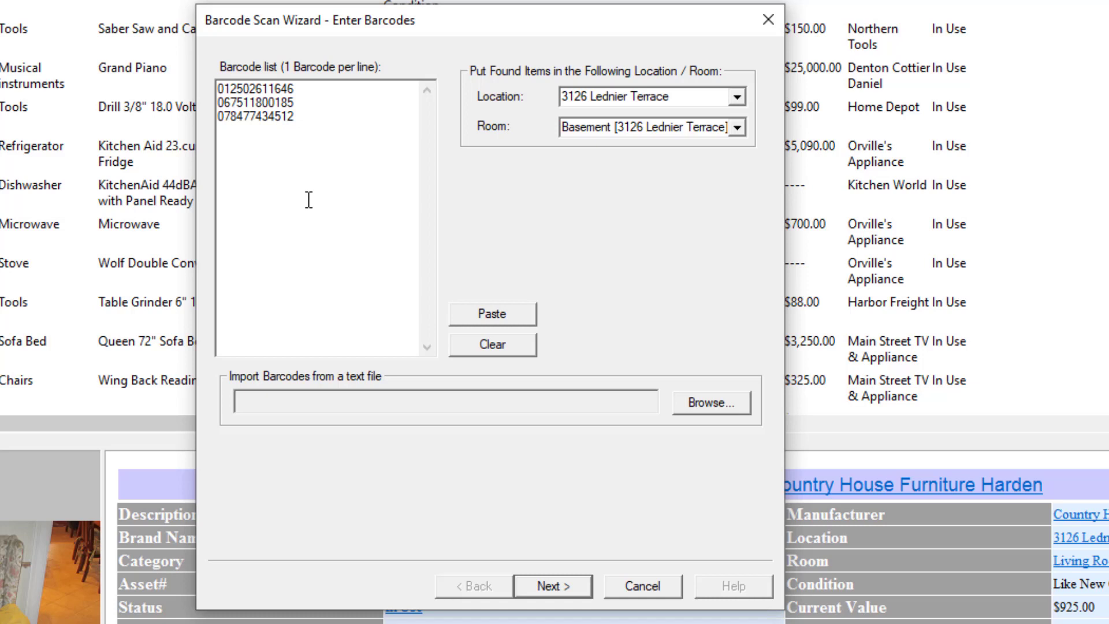
Look up the three barcodes, with all 3 assets found, and finish to add them to the Basement
left_click(543, 595)
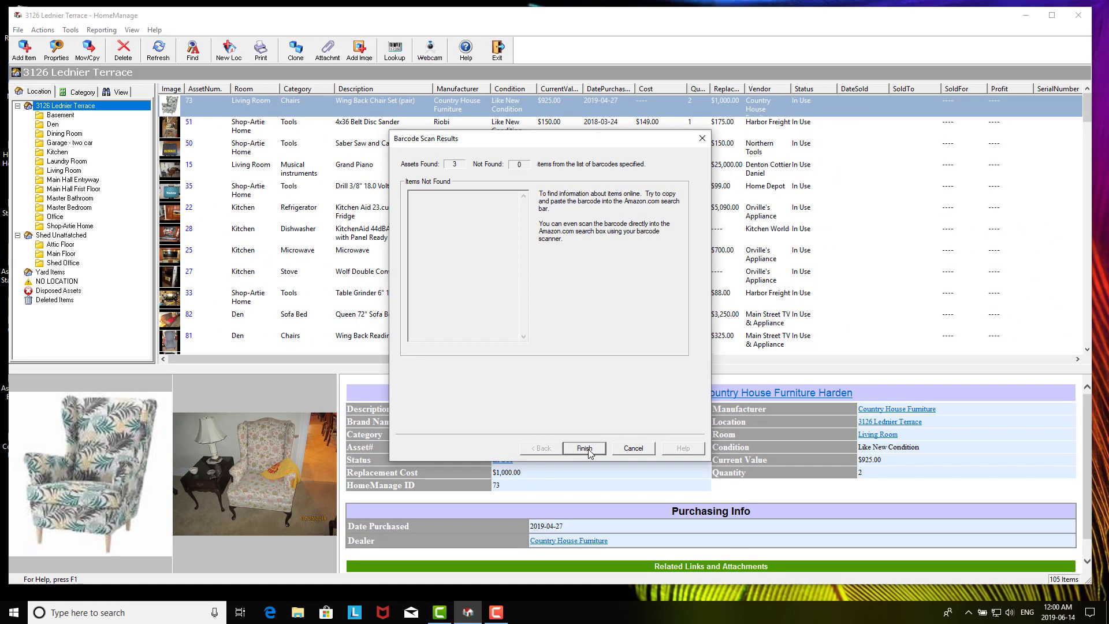
left_click(559, 586)
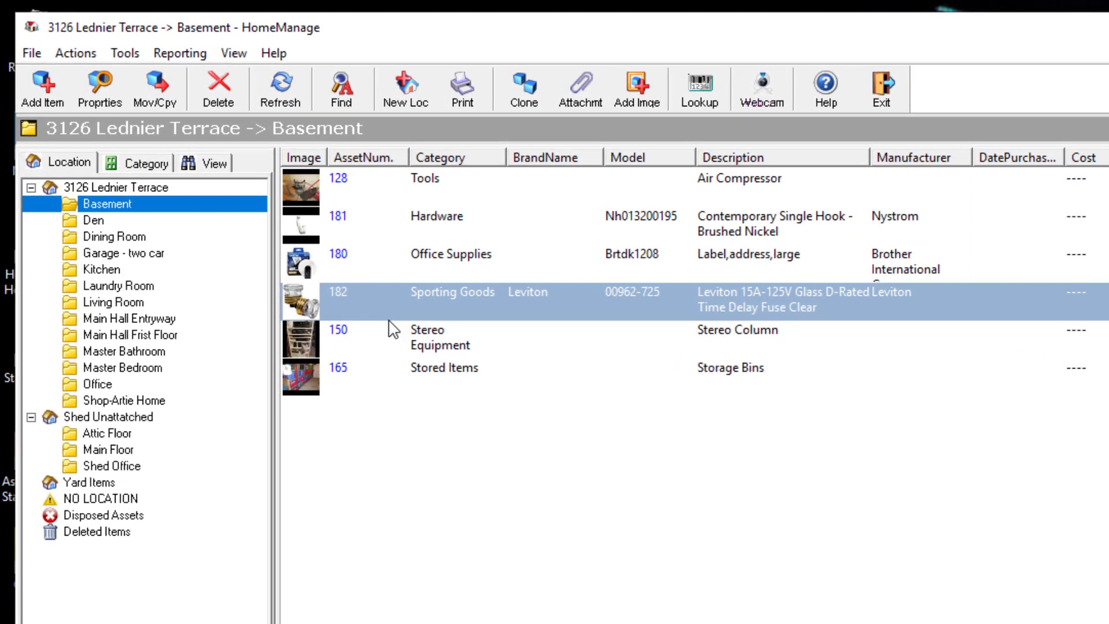
left_click(397, 270)
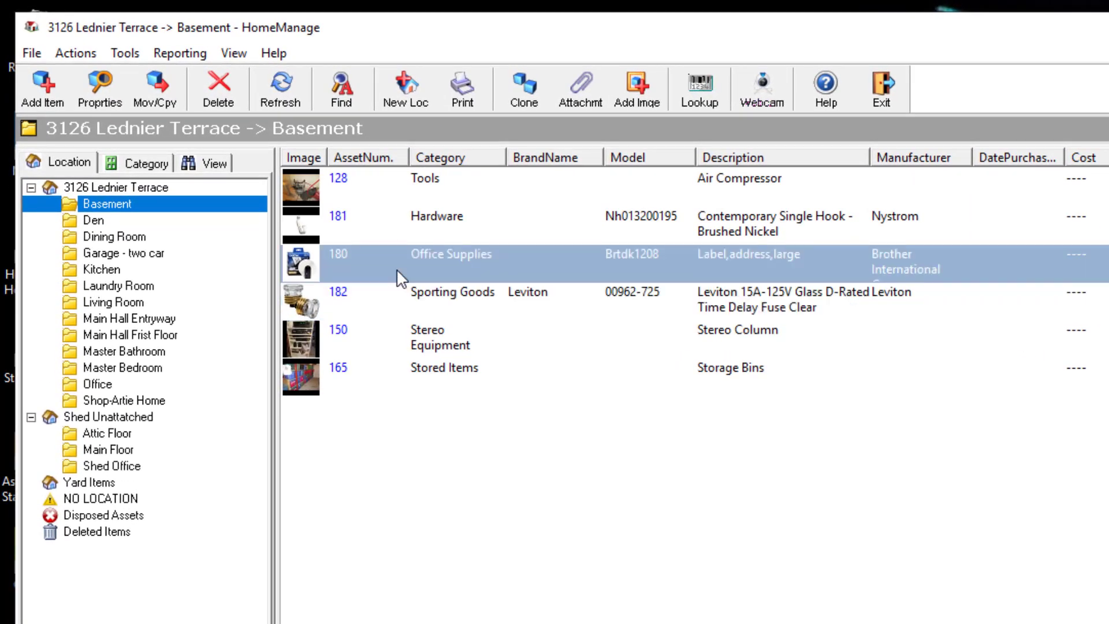
left_click(398, 231)
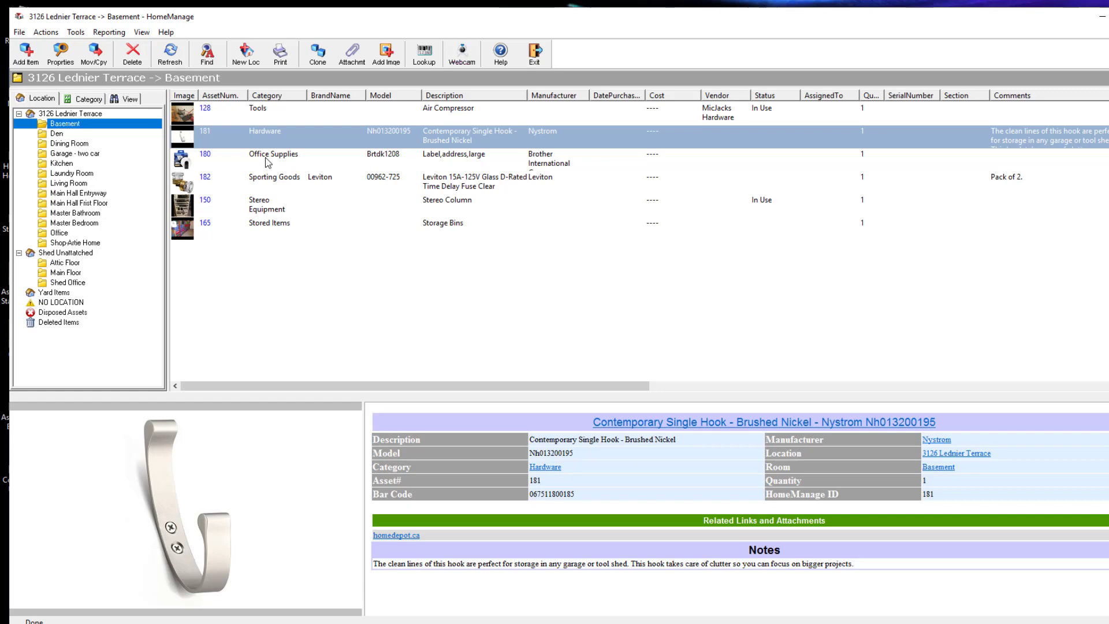
left_click(267, 164)
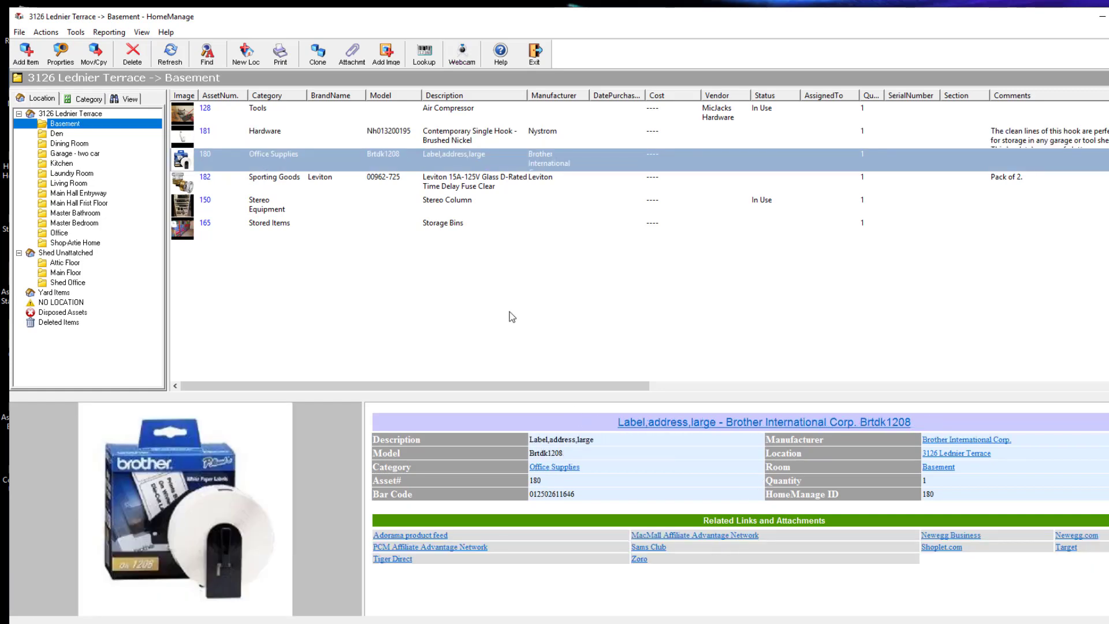
left_click(348, 139)
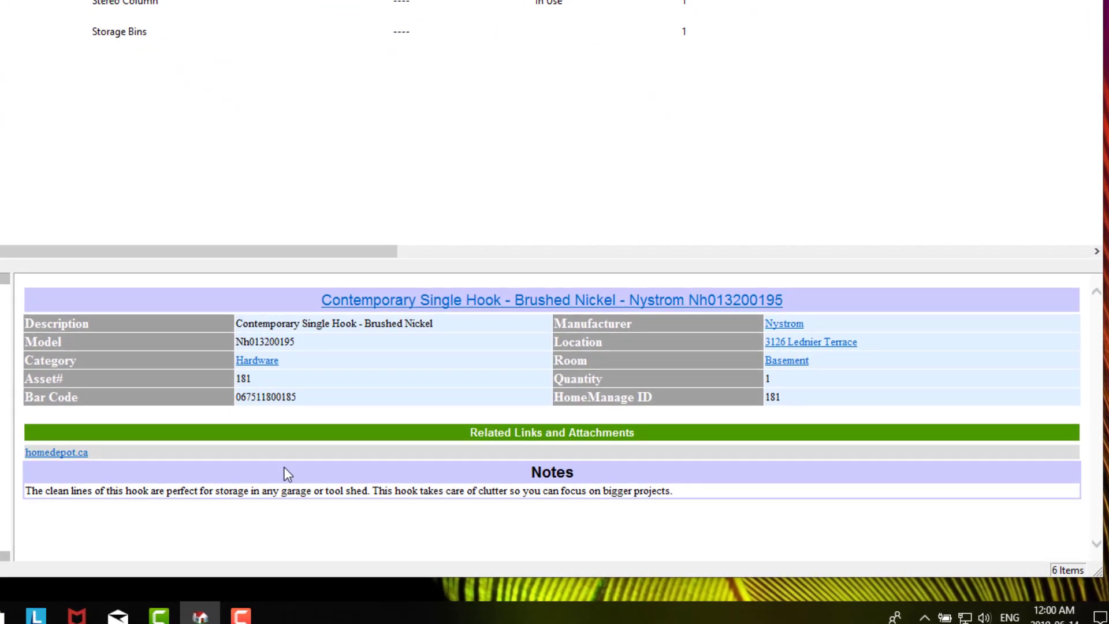
left_click(70, 458)
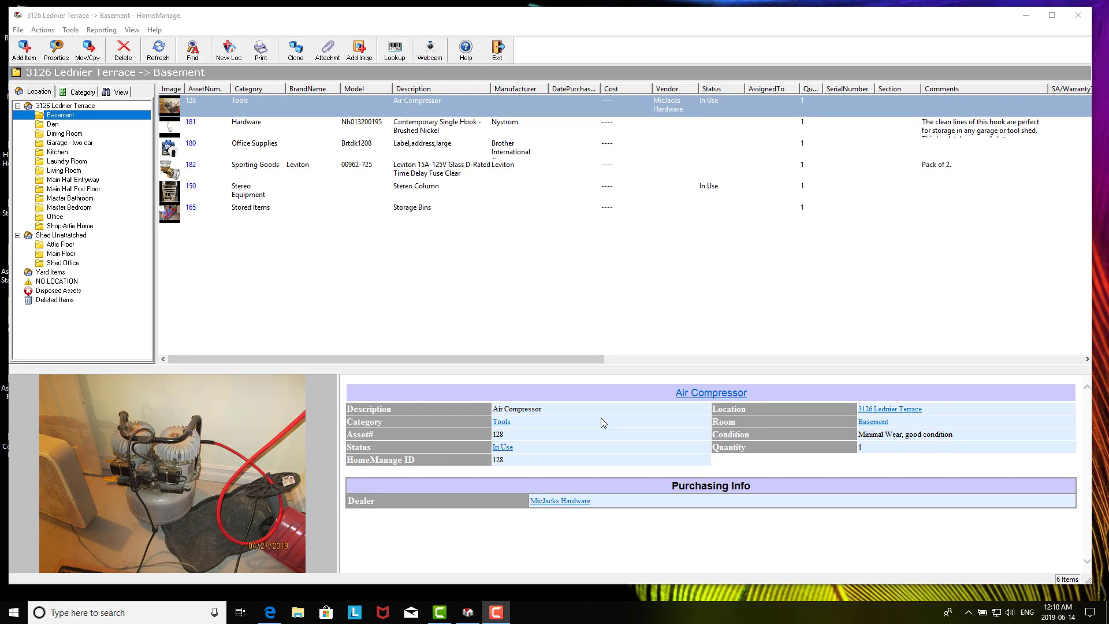
left_click(312, 20)
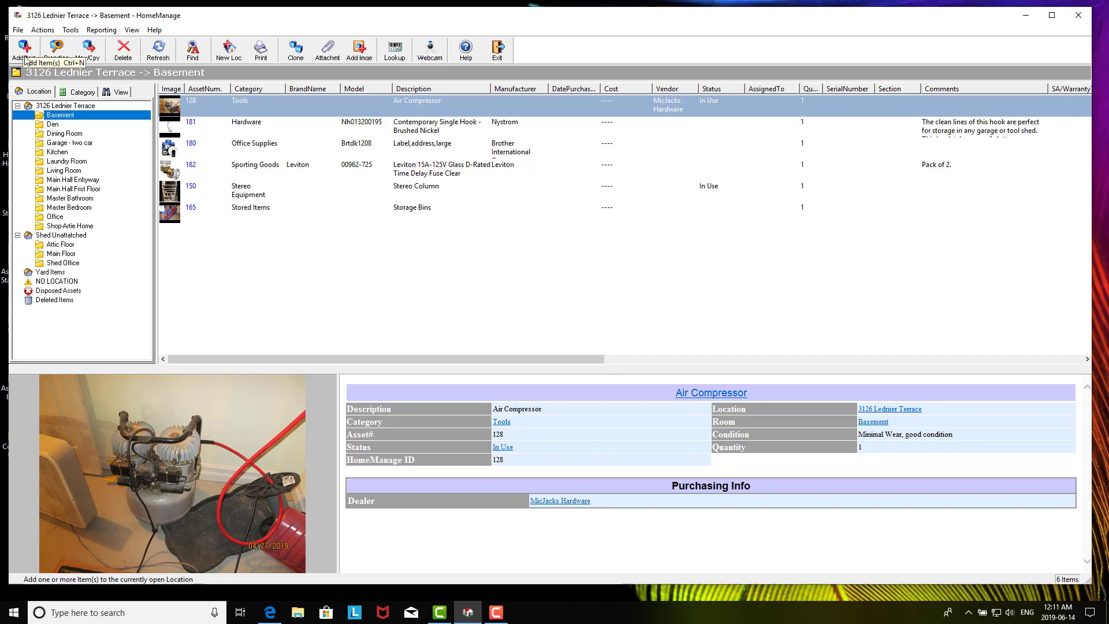
left_click(70, 30)
left_click(117, 111)
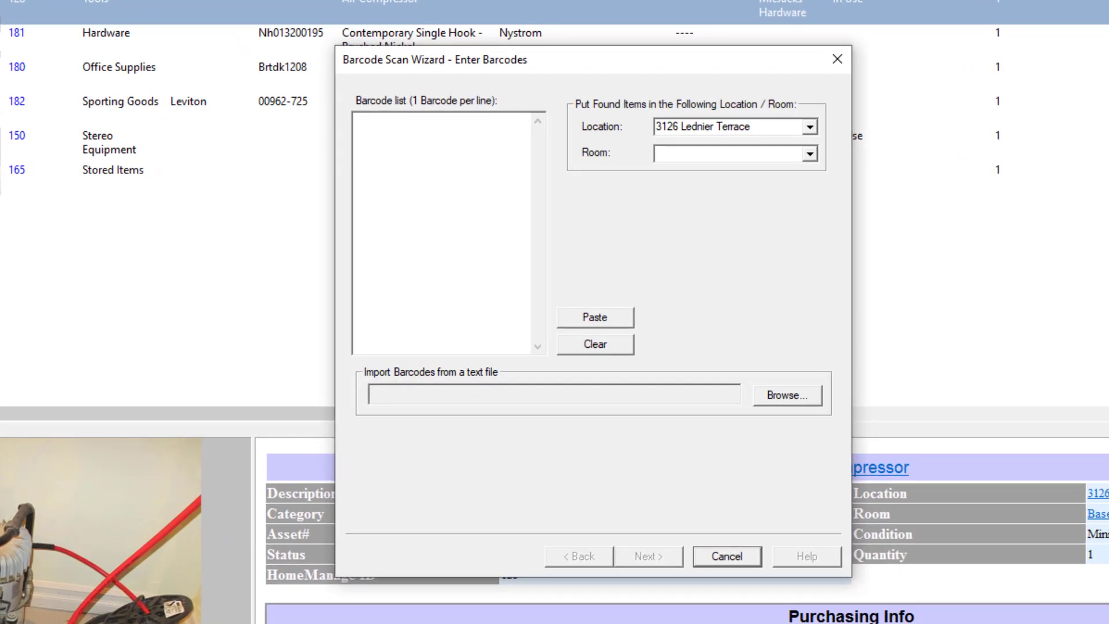
type("667888036455")
key("Return")
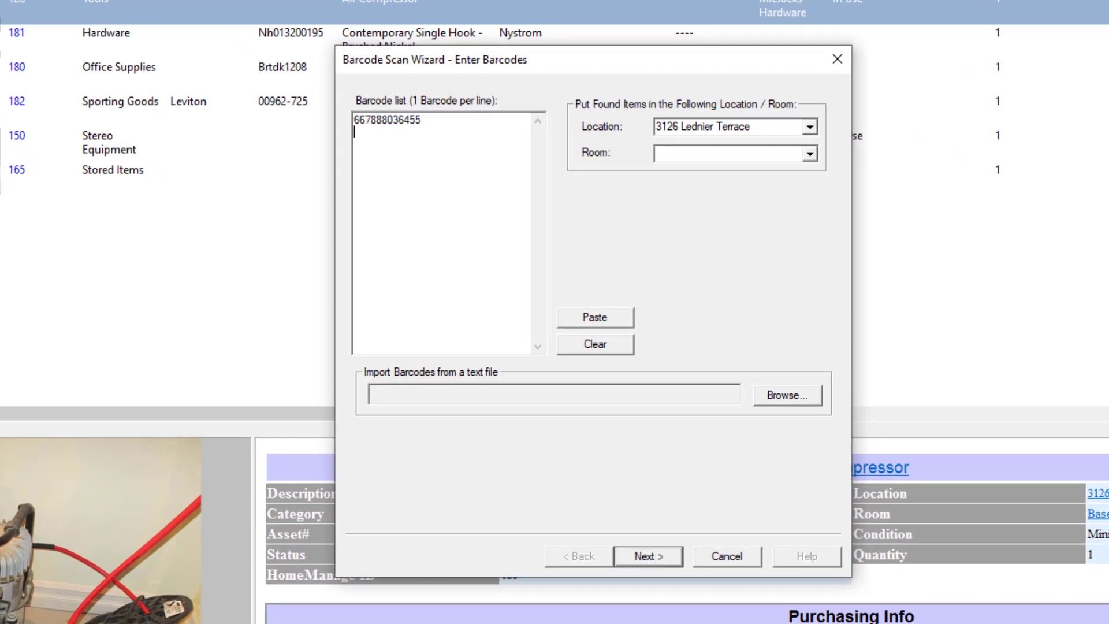
left_click(662, 555)
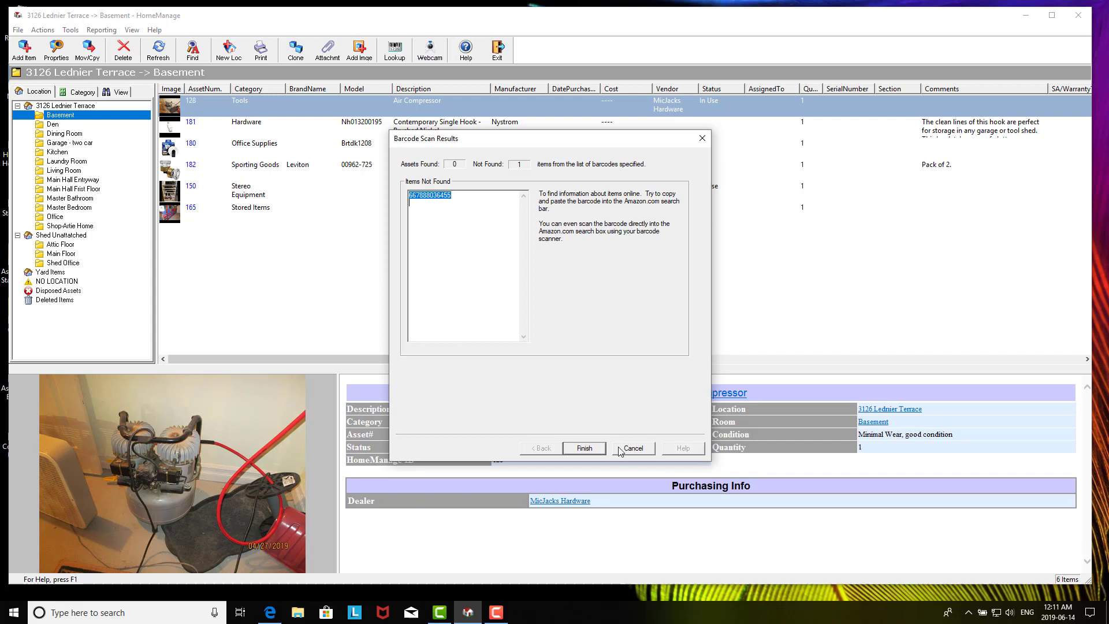
left_click(272, 613)
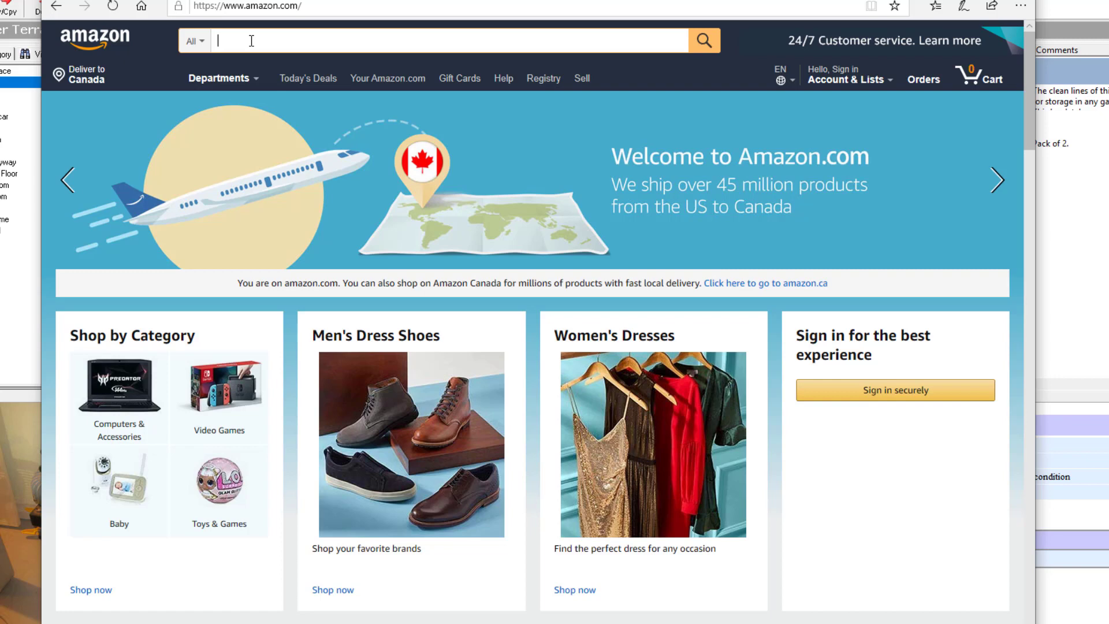
key("ctrl+v")
key("Return")
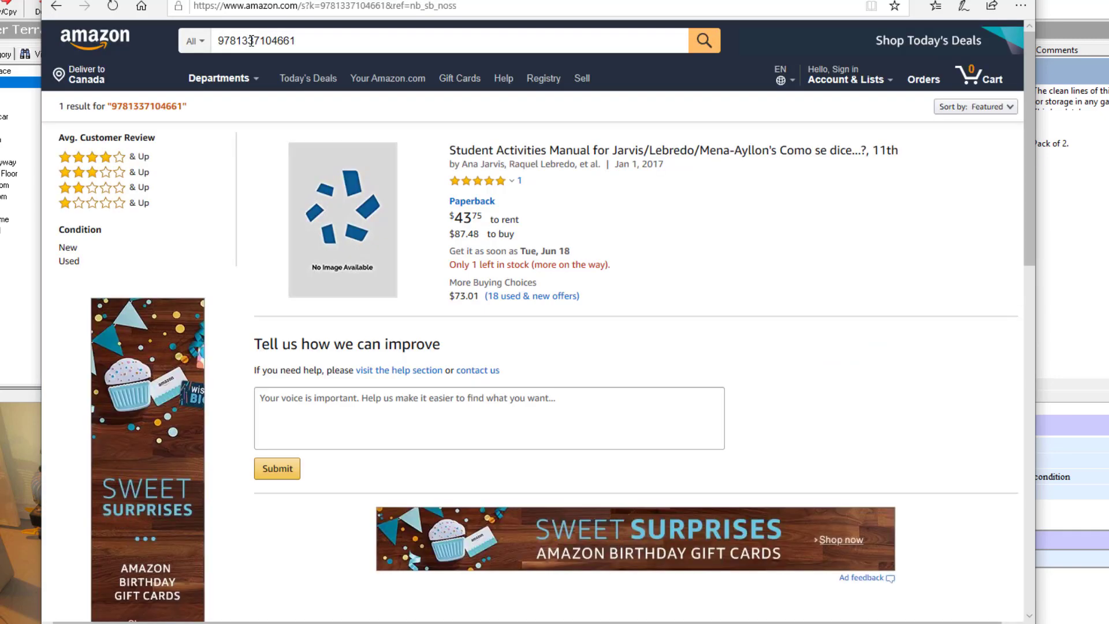
left_click(466, 156)
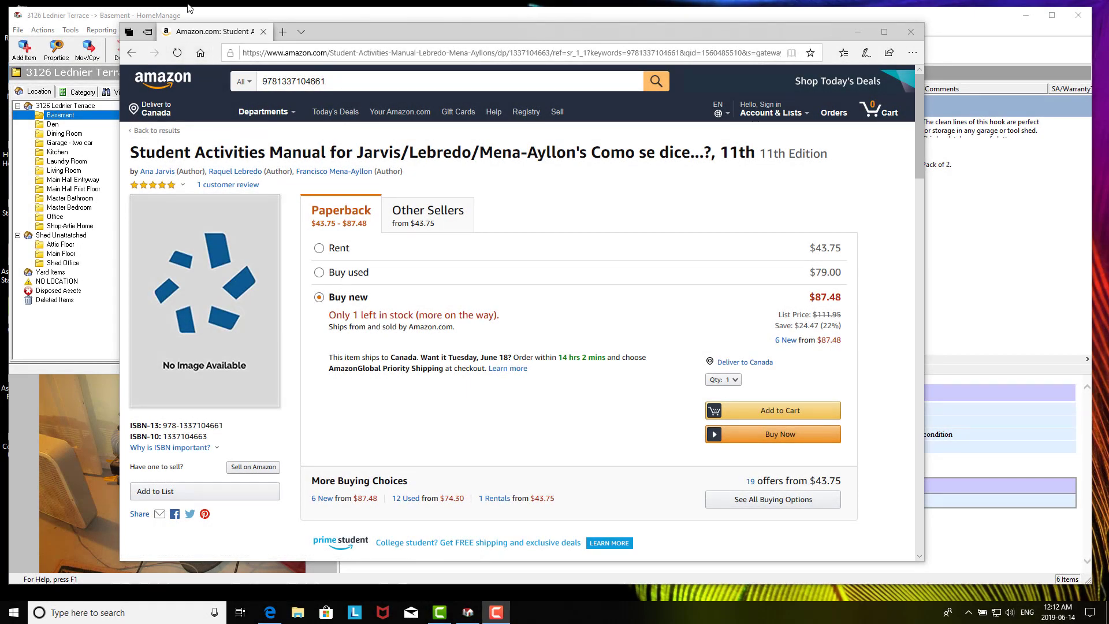
left_click(187, 7)
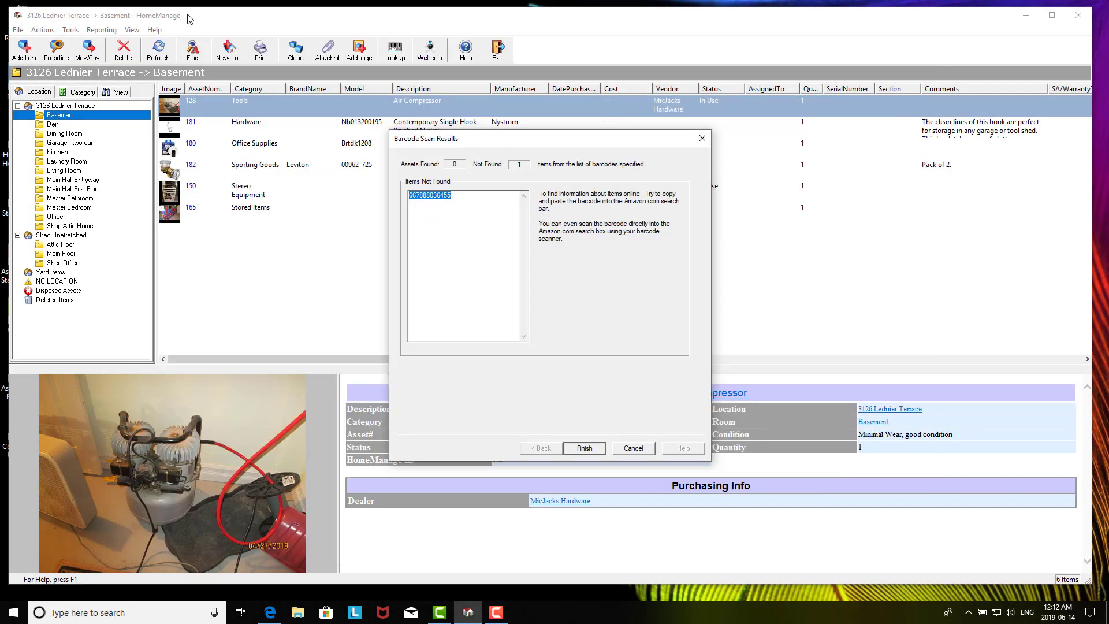